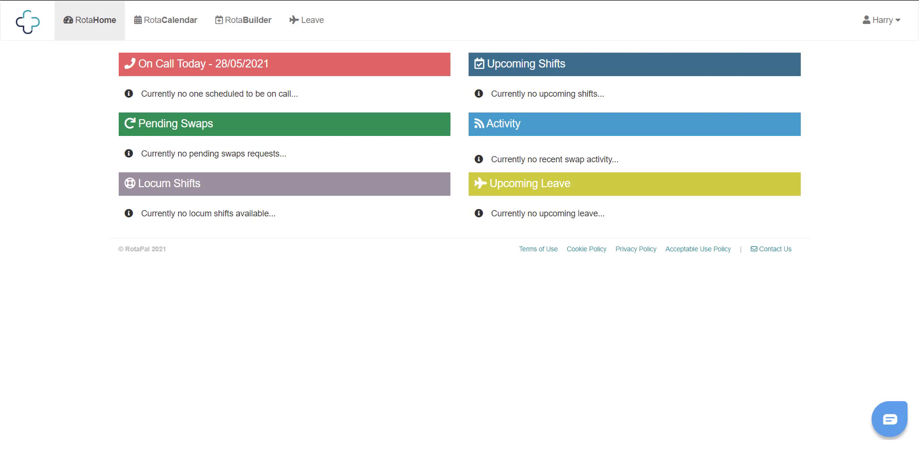
Step: Go to the RotaBuilder page and start a new rota from Create Rota
{"action": "left_click", "coordinate": [244, 22]}
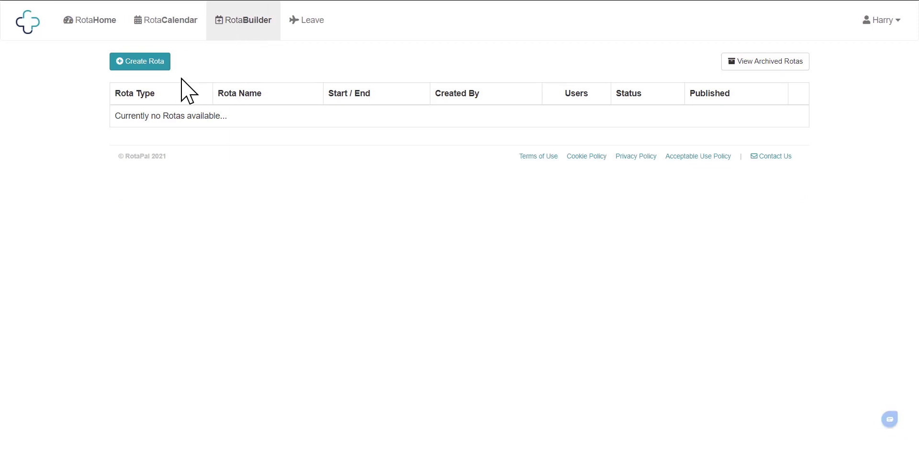
{"action": "left_click", "coordinate": [144, 61]}
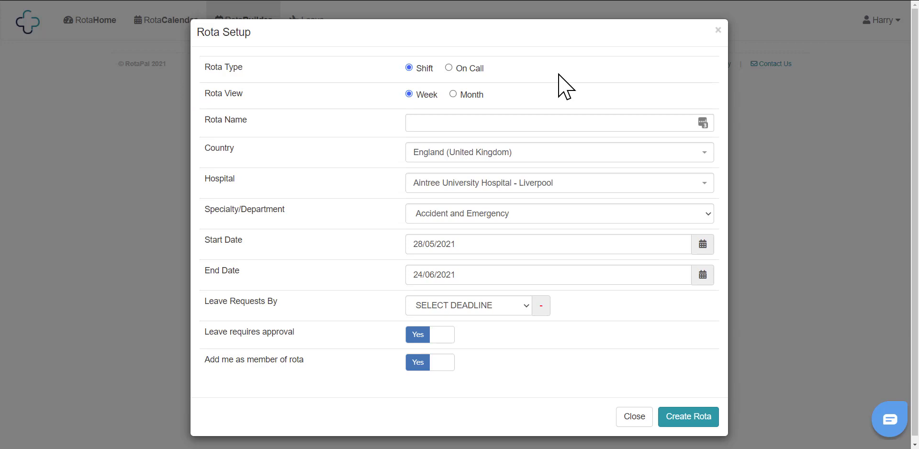
Step: Name the rota 'Team Rota August 2021' and choose the General Surgery department
{"action": "left_click", "coordinate": [512, 123]}
{"action": "type", "text": "Team "}
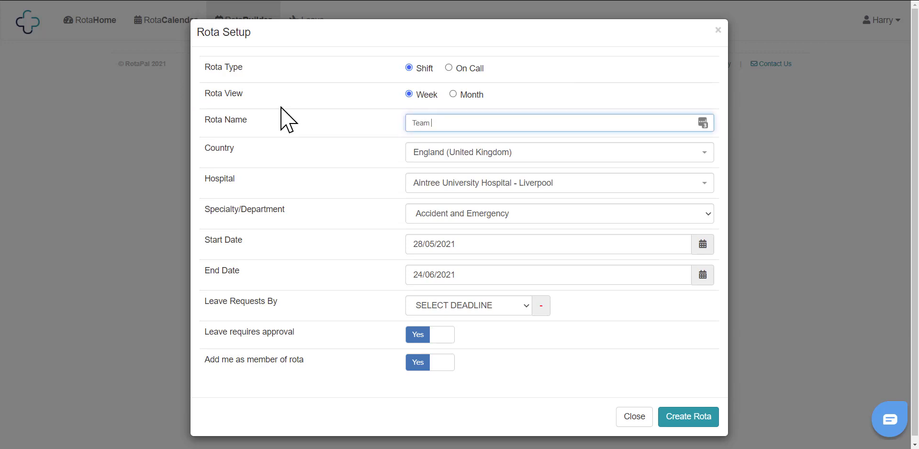
{"action": "type", "text": "Rota August 2021"}
{"action": "left_click", "coordinate": [459, 215]}
{"action": "key", "text": "g"}
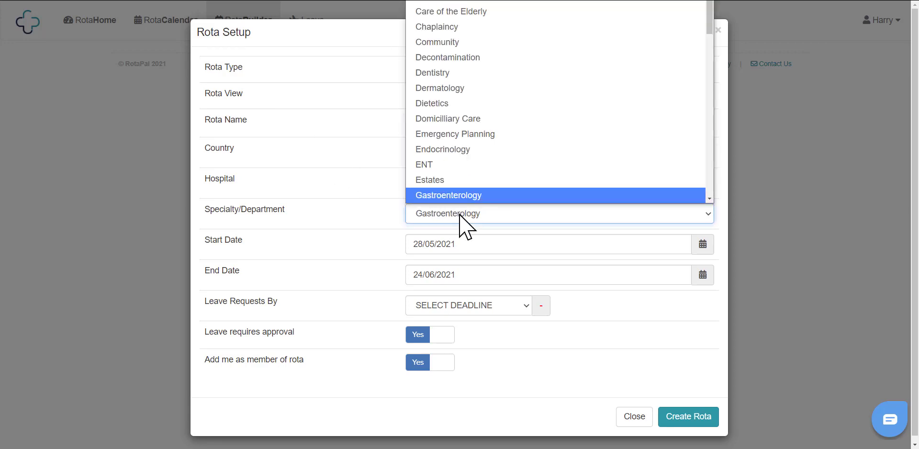
{"action": "key", "text": "e"}
{"action": "left_click", "coordinate": [365, 245]}
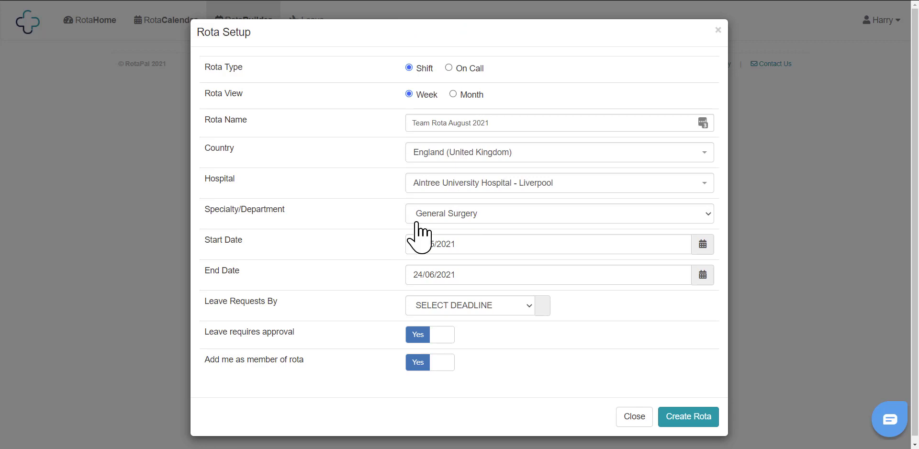
Step: Set the end date to 28/11/2021 and leave requests 6 WEEKS ahead, then create the rota
{"action": "left_click", "coordinate": [434, 280]}
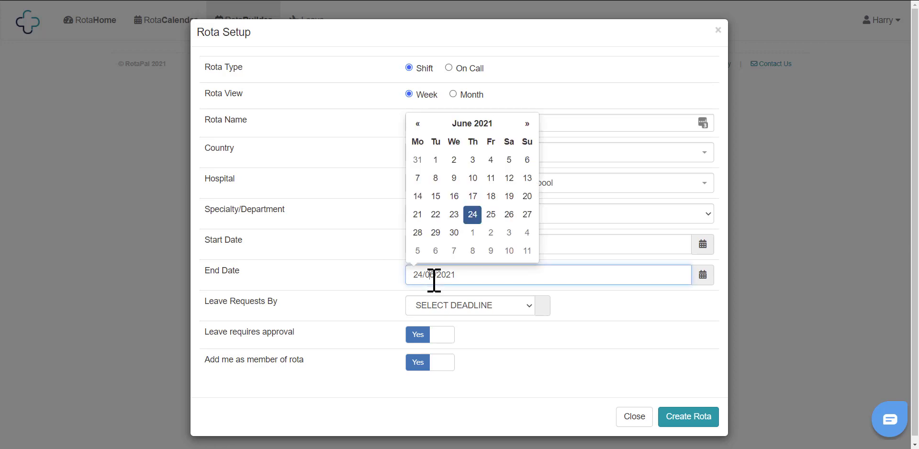
{"action": "left_click", "coordinate": [525, 125]}
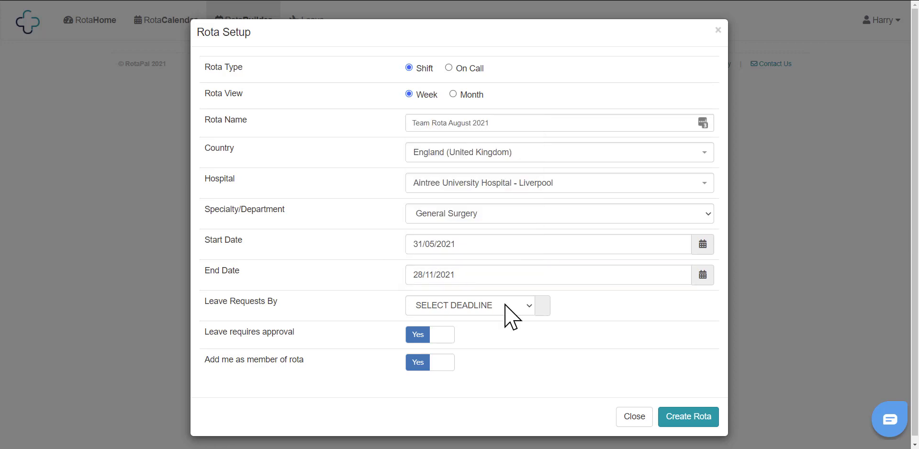
{"action": "left_click", "coordinate": [508, 306]}
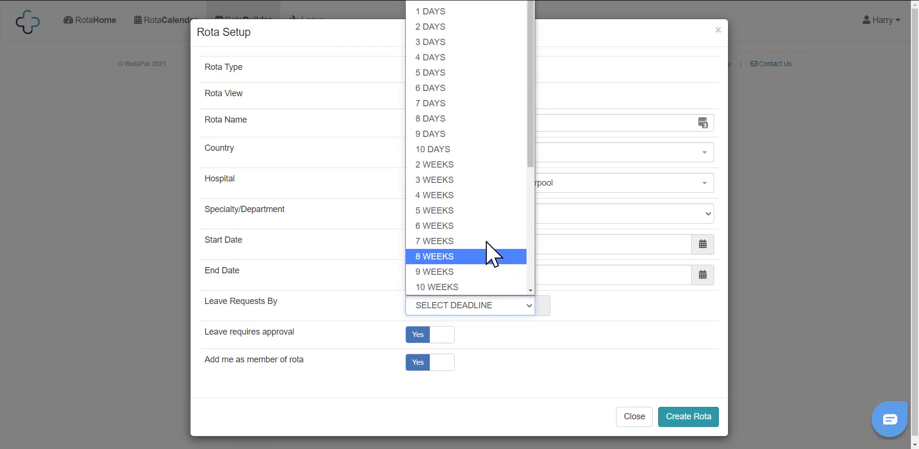
{"action": "left_click", "coordinate": [493, 225]}
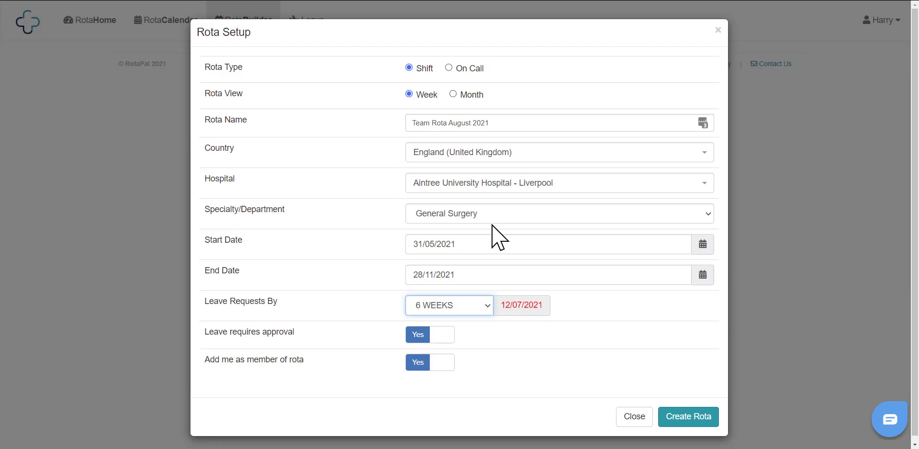
{"action": "left_click", "coordinate": [690, 414]}
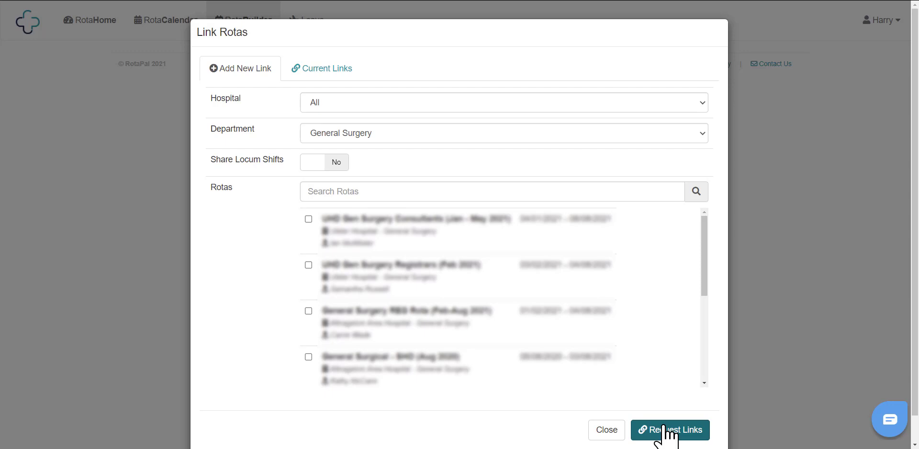
Step: Toggle locum-shift sharing and tick two rotas, then close Link Rotas without requesting links
{"action": "left_click", "coordinate": [309, 161]}
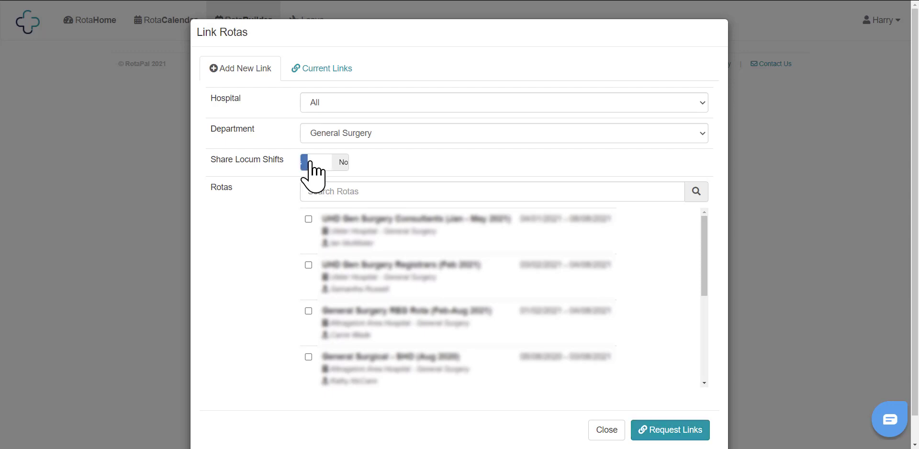
{"action": "left_click", "coordinate": [309, 219]}
{"action": "left_click", "coordinate": [308, 264]}
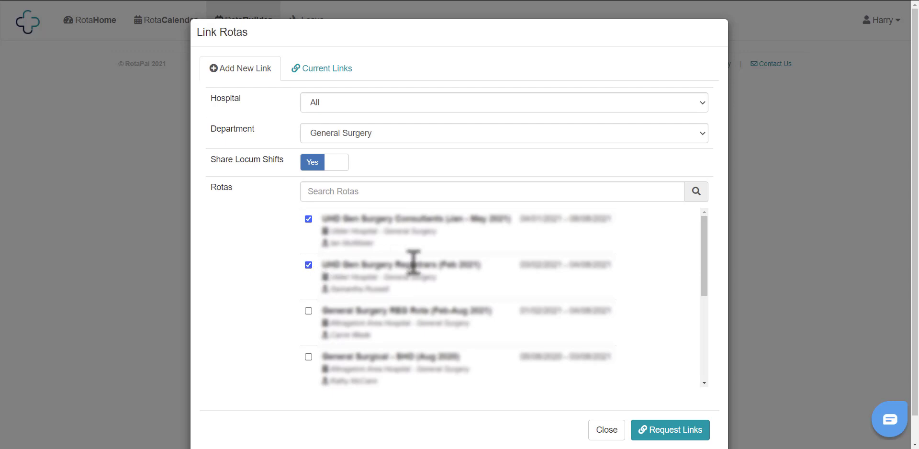
{"action": "left_click", "coordinate": [608, 431]}
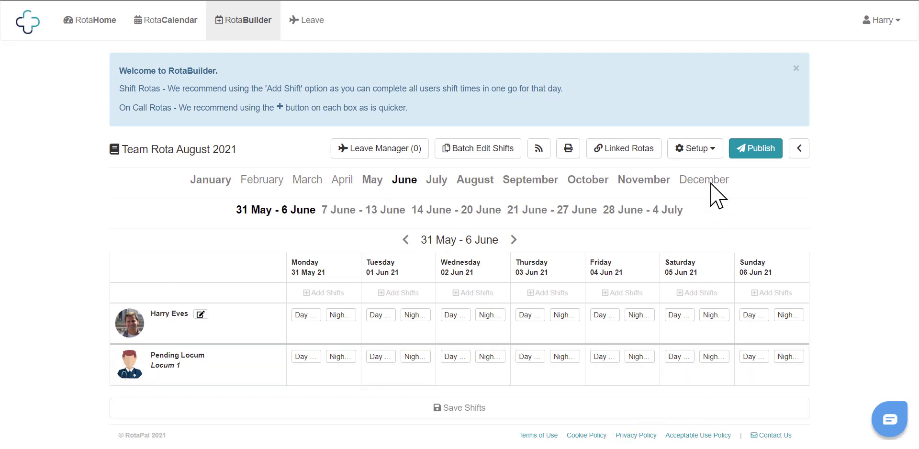
Step: Open the Shift Types definitions from the rota's Setup menu
{"action": "left_click", "coordinate": [703, 154]}
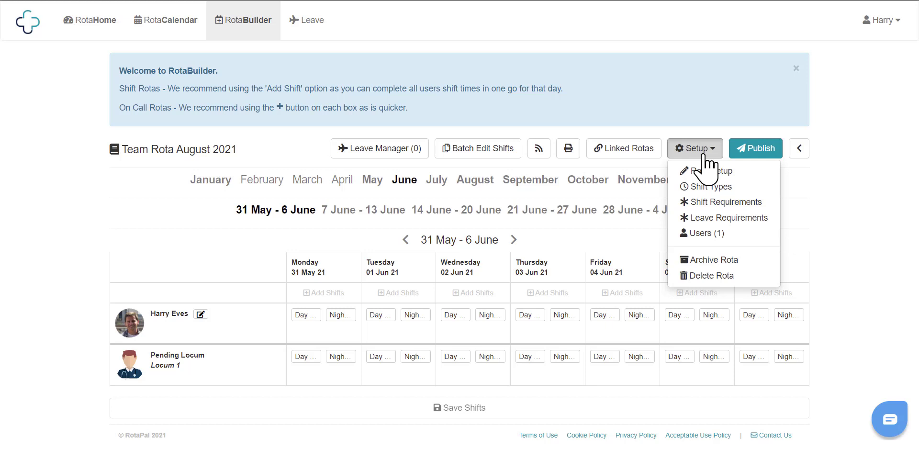
{"action": "left_click", "coordinate": [715, 187]}
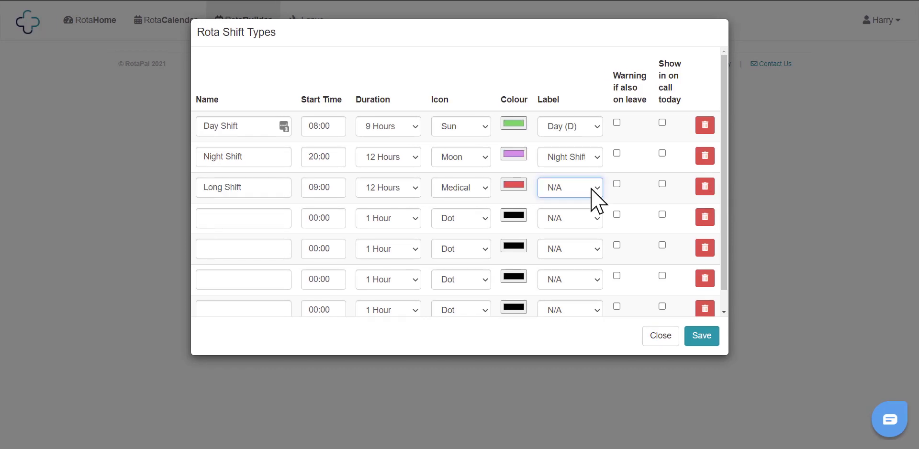
Step: Label Long Shift 'Long Day', enable leave-clash warnings and on-call display for Night and Long shifts, and save
{"action": "left_click", "coordinate": [583, 189]}
{"action": "left_click", "coordinate": [585, 236]}
{"action": "left_click", "coordinate": [616, 153]}
{"action": "left_click", "coordinate": [617, 183]}
{"action": "left_click", "coordinate": [662, 152]}
{"action": "left_click", "coordinate": [662, 183]}
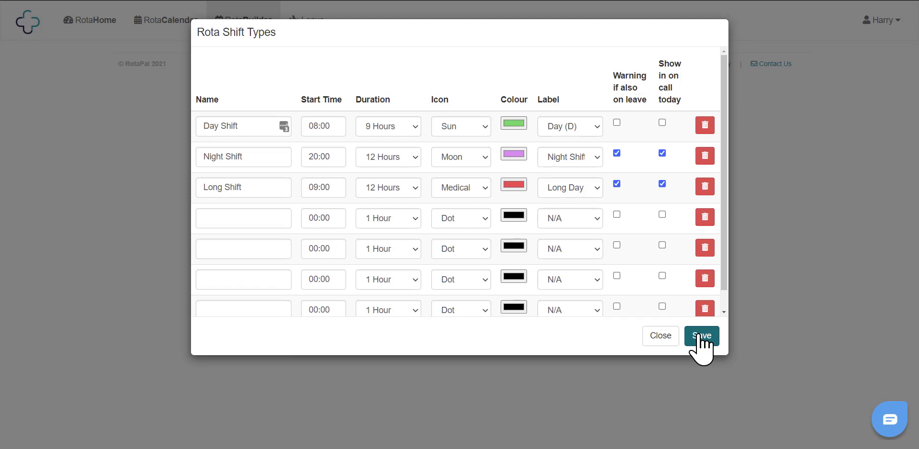
{"action": "left_click", "coordinate": [701, 338]}
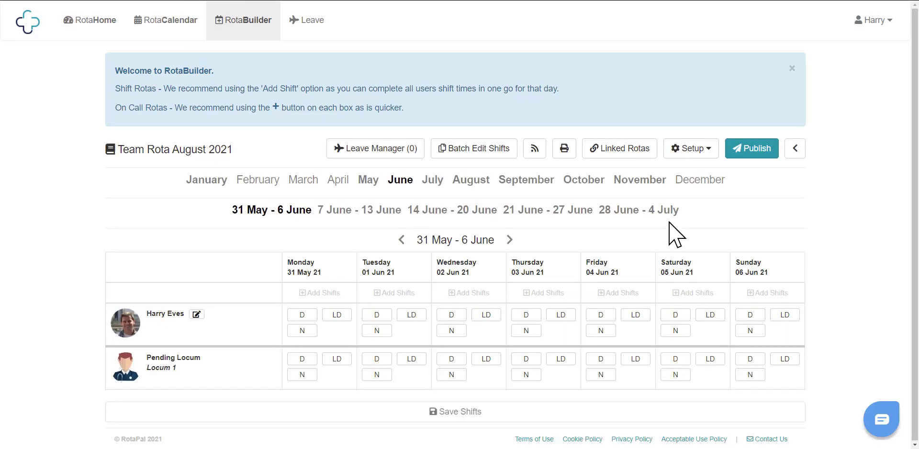
Step: Enter shift requirements of 2 day, 1 night and 1 long shift, plus Sunday's long shift 1, and save
{"action": "left_click", "coordinate": [697, 150]}
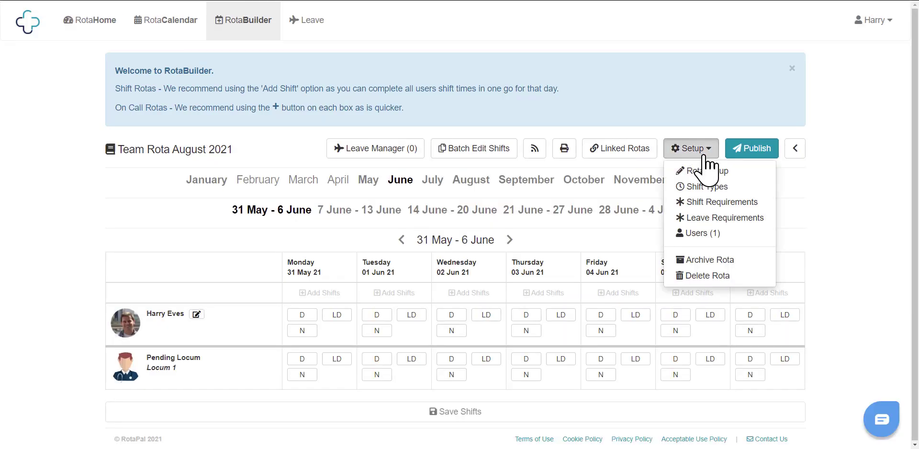
{"action": "left_click", "coordinate": [724, 203]}
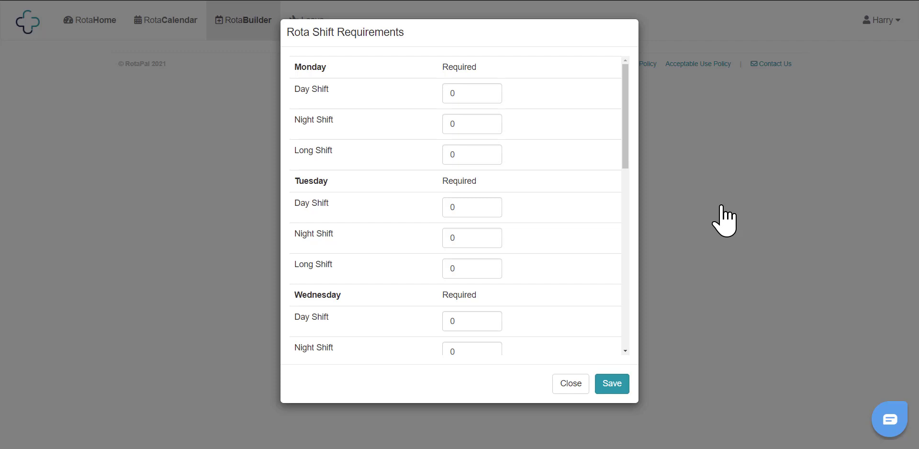
{"action": "double_click", "coordinate": [473, 92]}
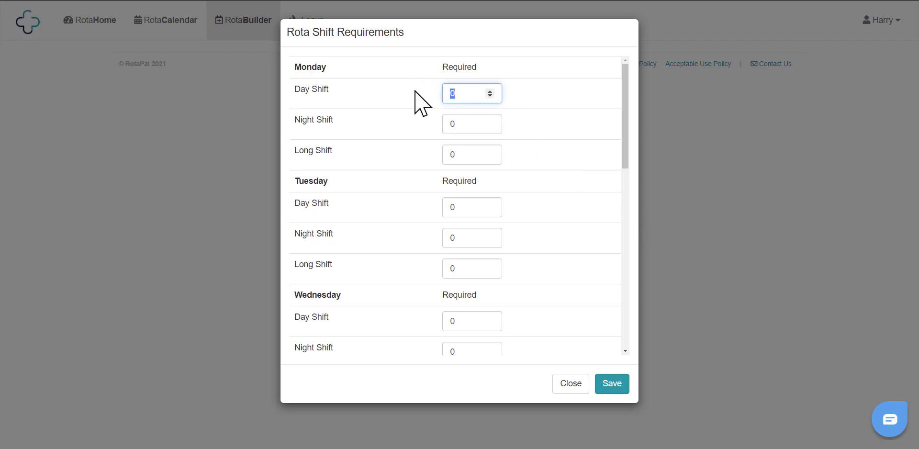
{"action": "type", "text": "2"}
{"action": "double_click", "coordinate": [465, 125]}
{"action": "type", "text": "1"}
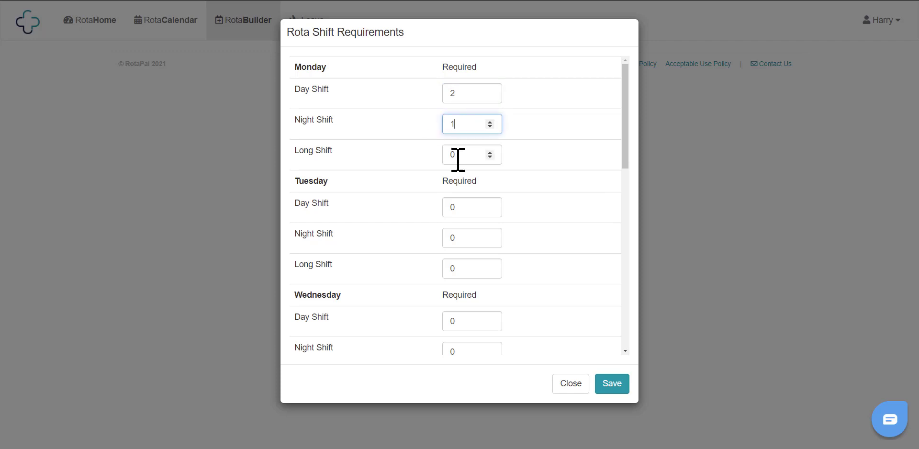
{"action": "double_click", "coordinate": [458, 159]}
{"action": "type", "text": "1"}
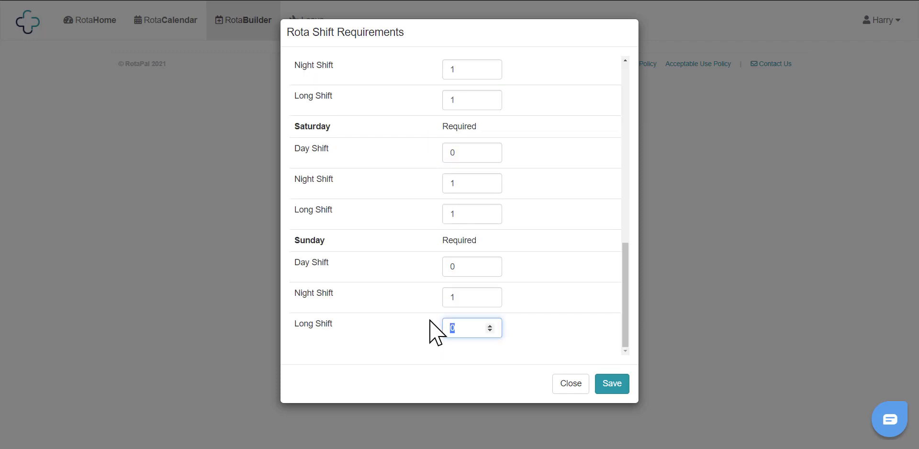
{"action": "type", "text": "1"}
{"action": "left_click", "coordinate": [610, 387]}
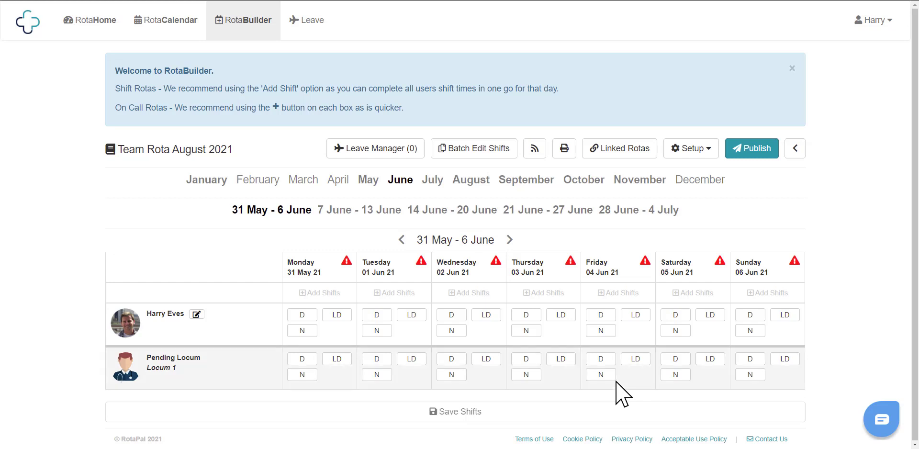
Step: Enter Monday's leave limits of warning 1 and maximum 3, repeat for the other weekdays, and save
{"action": "left_click", "coordinate": [701, 149]}
{"action": "left_click", "coordinate": [697, 217]}
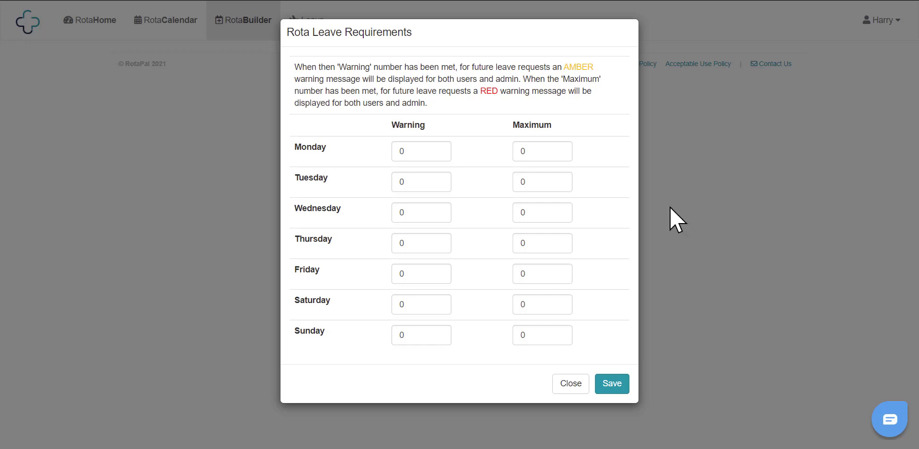
{"action": "double_click", "coordinate": [532, 151]}
{"action": "type", "text": "3"}
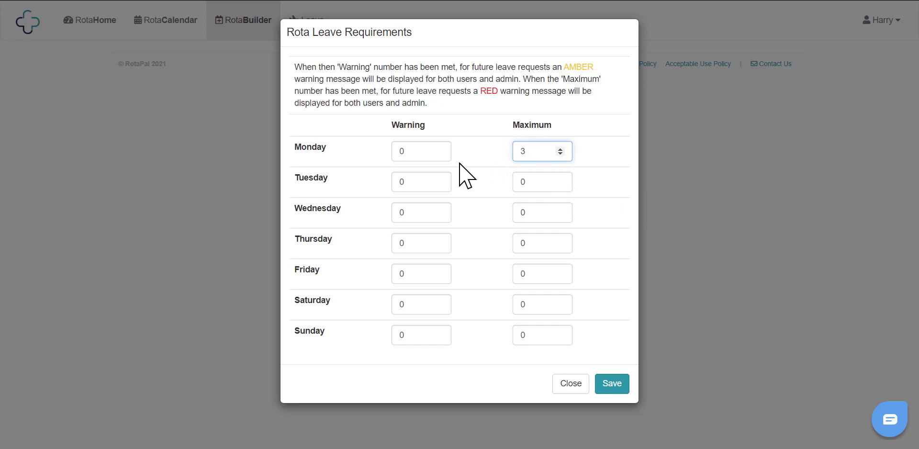
{"action": "double_click", "coordinate": [404, 151]}
{"action": "type", "text": "1"}
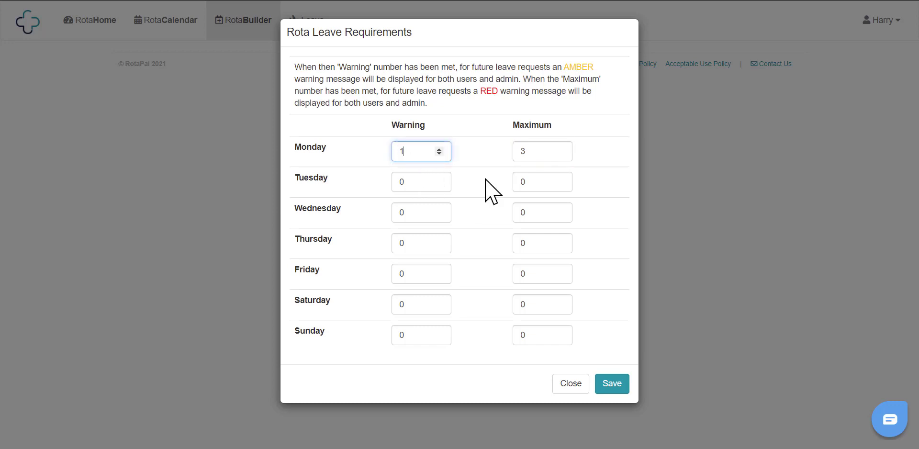
{"action": "double_click", "coordinate": [533, 182]}
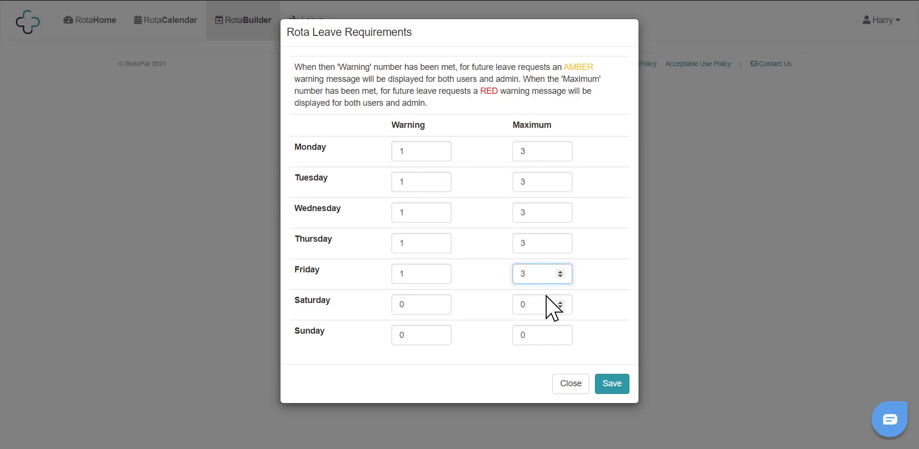
{"action": "left_click", "coordinate": [613, 386]}
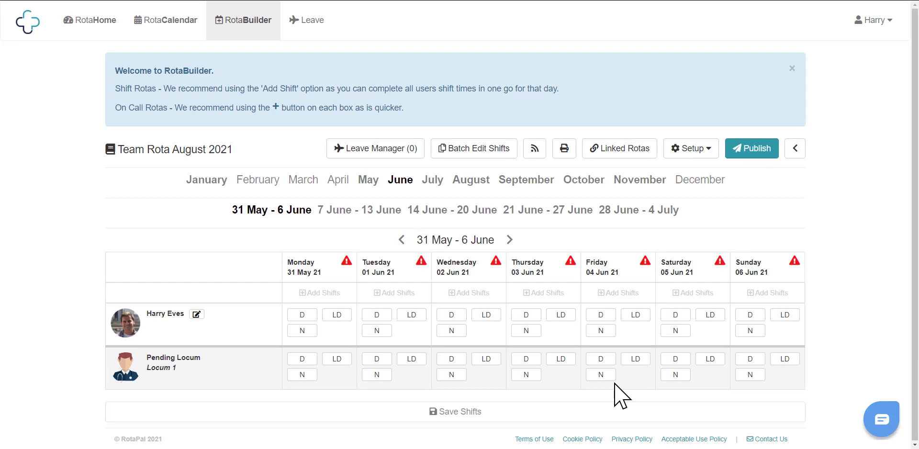
Step: In the rota's Users Add Users tab, search for a first staff member by name and select them
{"action": "left_click", "coordinate": [695, 151]}
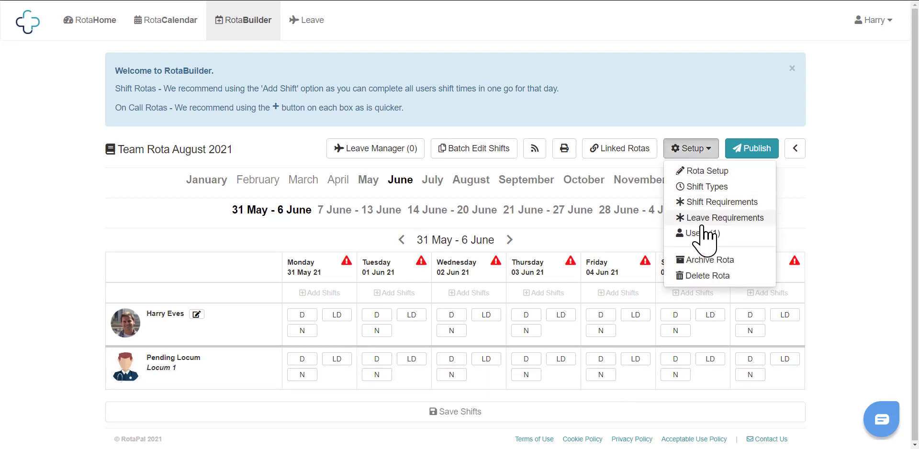
{"action": "left_click", "coordinate": [704, 234]}
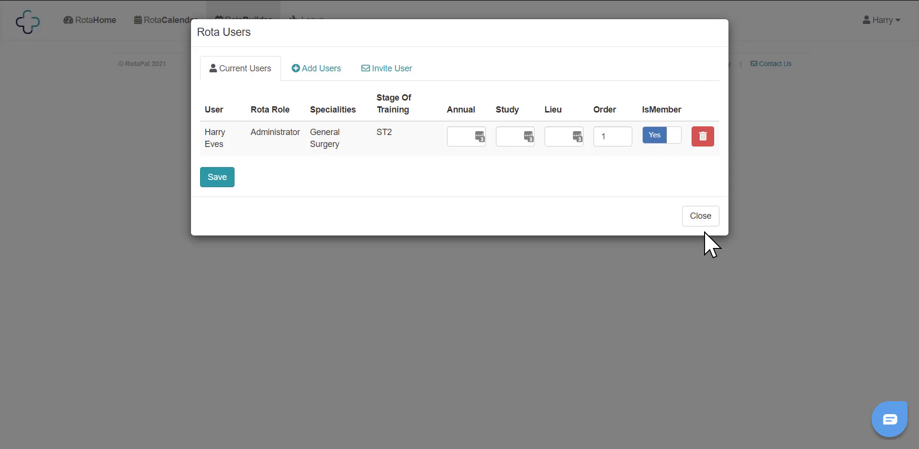
{"action": "left_click", "coordinate": [311, 73]}
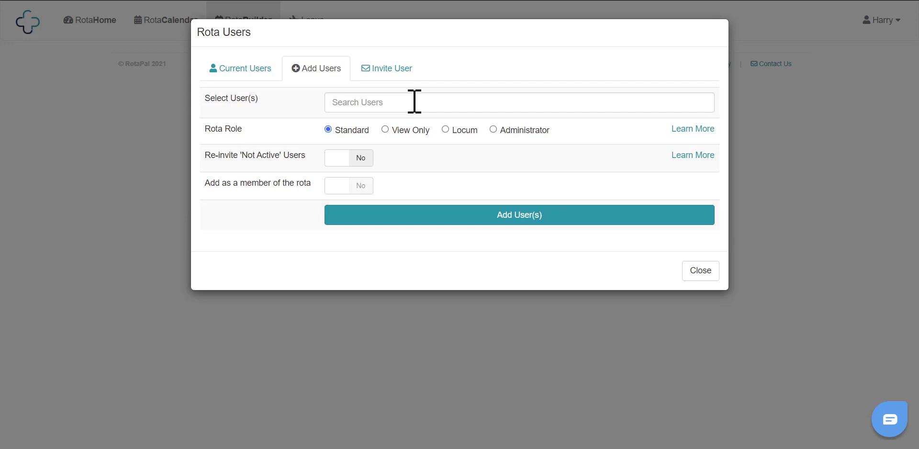
{"action": "left_click", "coordinate": [414, 102]}
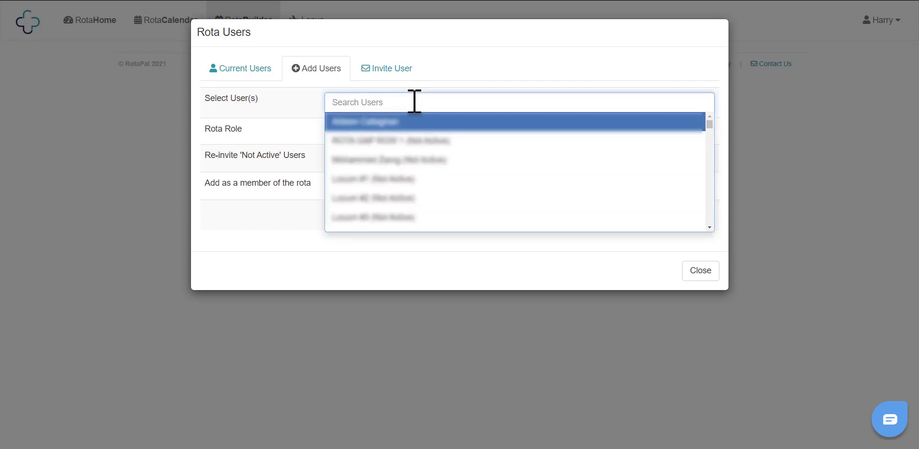
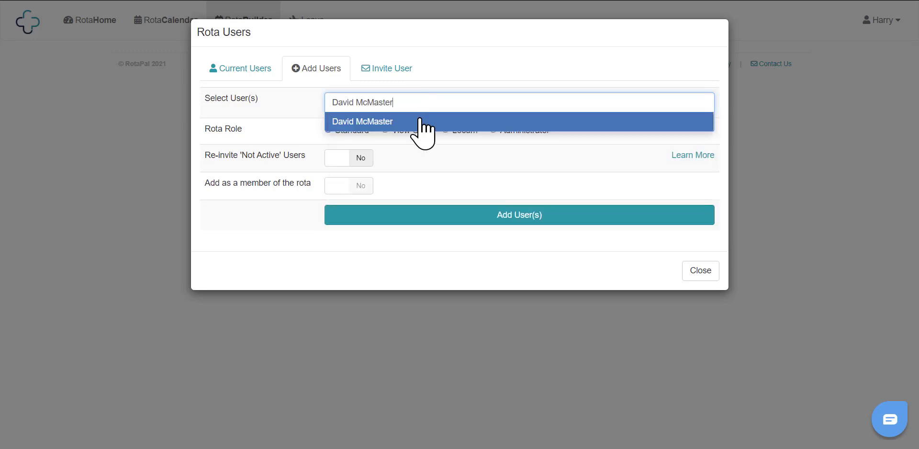
{"action": "left_click", "coordinate": [416, 119]}
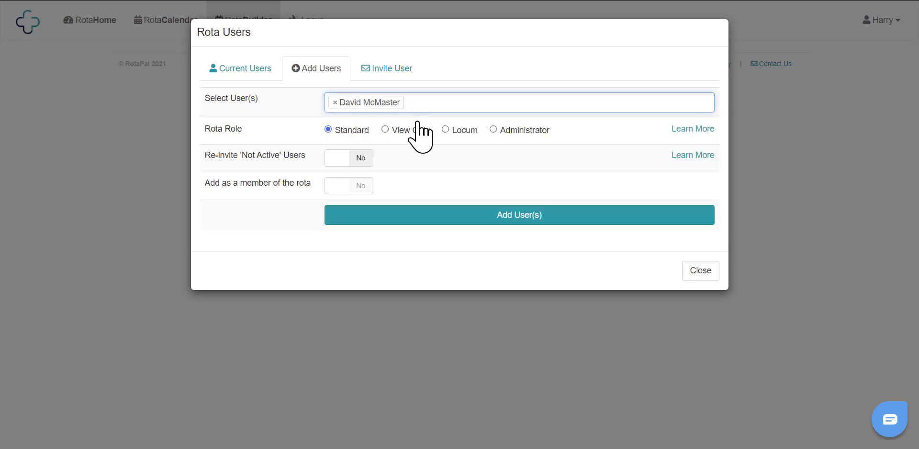
Step: Select a second staff member, a Paediatrics ST1 trainee, and add both with the Standard role
{"action": "left_click", "coordinate": [428, 100]}
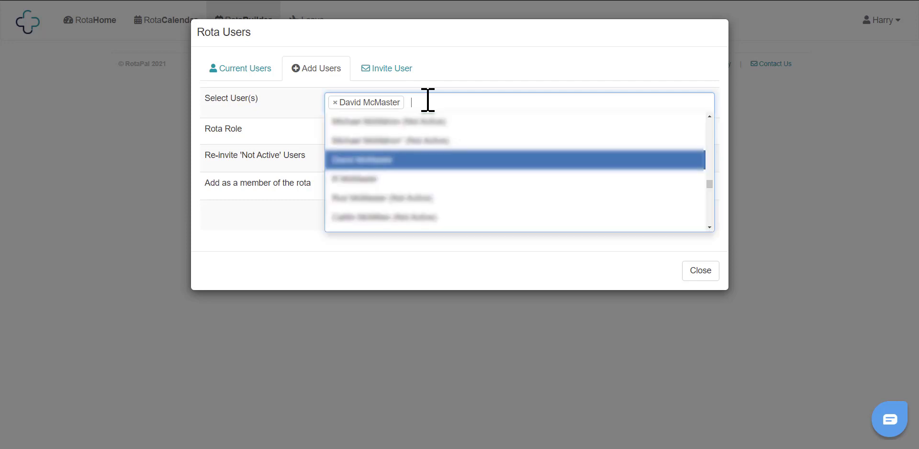
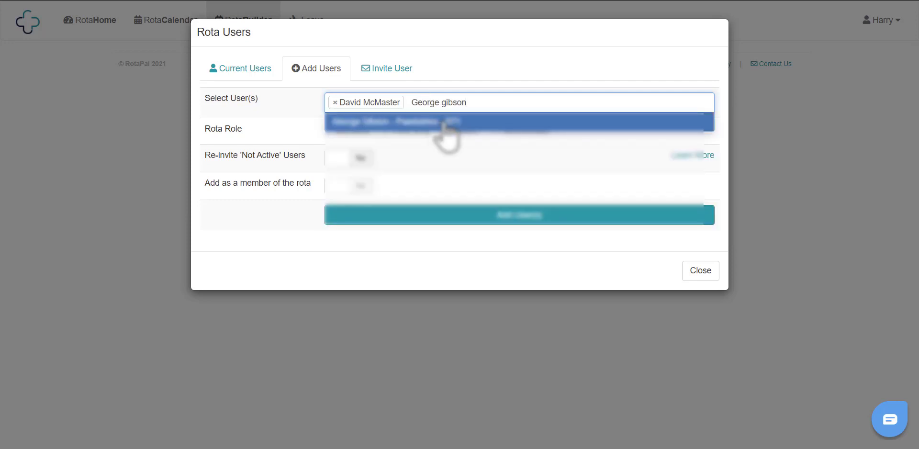
{"action": "left_click", "coordinate": [475, 126]}
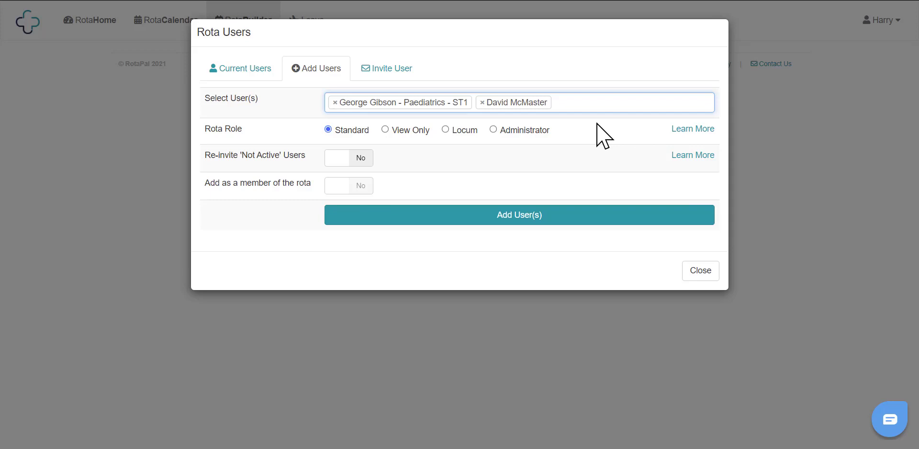
{"action": "left_click", "coordinate": [537, 221]}
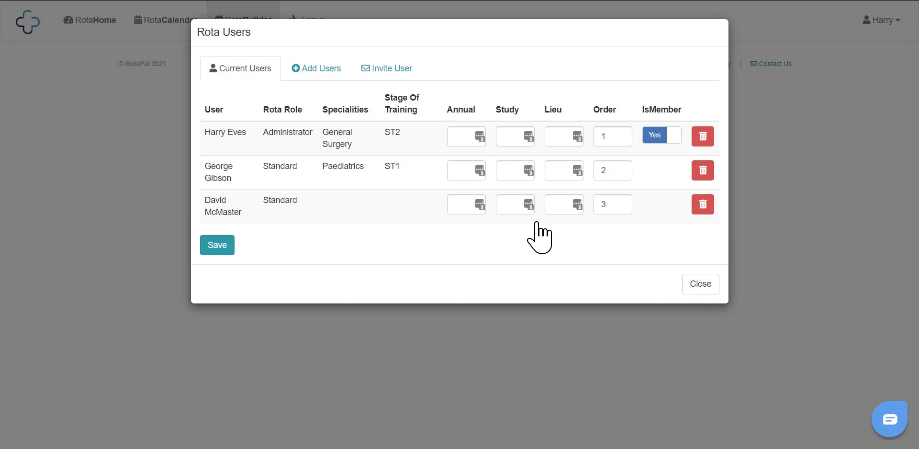
Step: Switch to the Invite User tab in Rota Users
{"action": "left_click", "coordinate": [392, 71]}
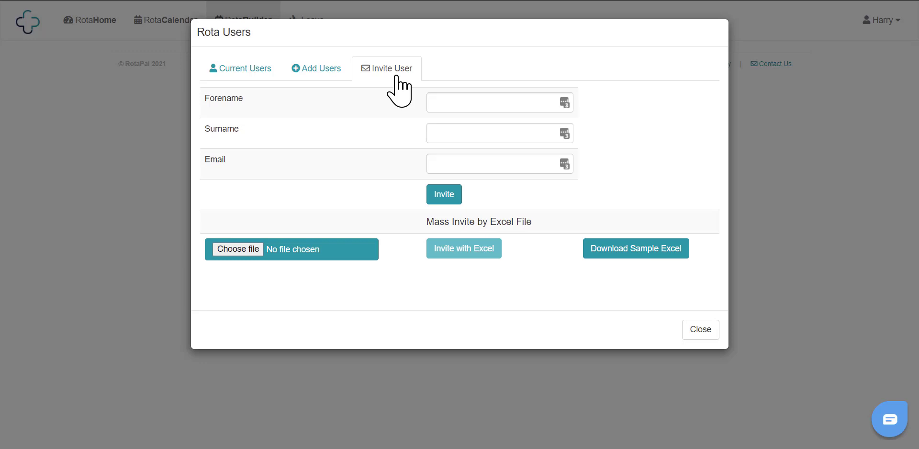
Step: Download the sample invite template ExcelSample (14).xlsx and open it in an enlarged Excel window
{"action": "left_click", "coordinate": [635, 257]}
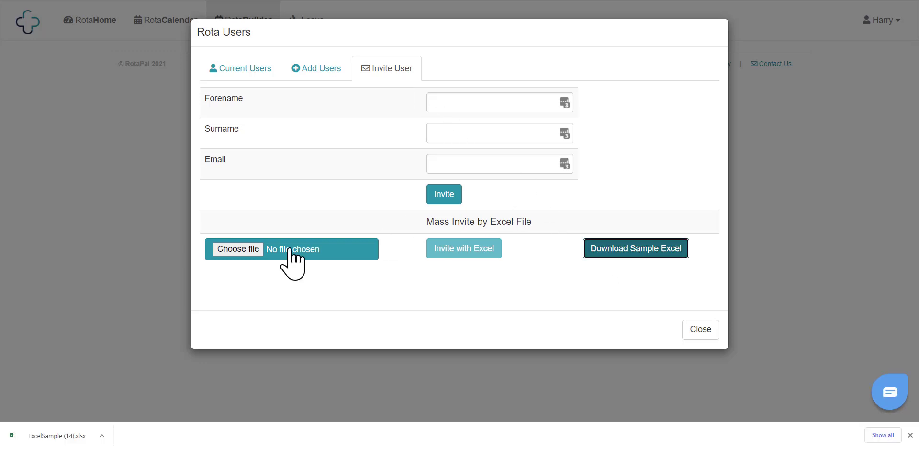
{"action": "left_click", "coordinate": [45, 436]}
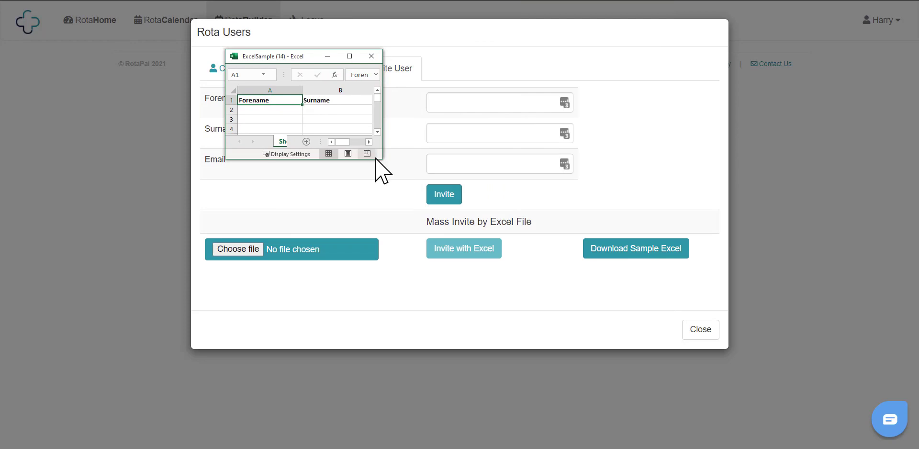
{"action": "left_click_drag", "start_coordinate": [385, 159], "coordinate": [700, 404]}
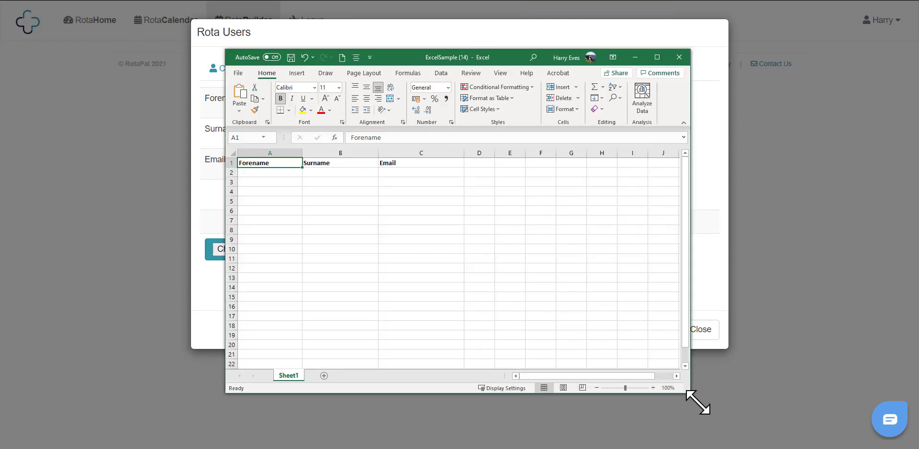
Step: Type two invitees' forenames, surnames and e-mails from row 2 of the sample sheet, then minimize Excel
{"action": "left_click", "coordinate": [419, 258]}
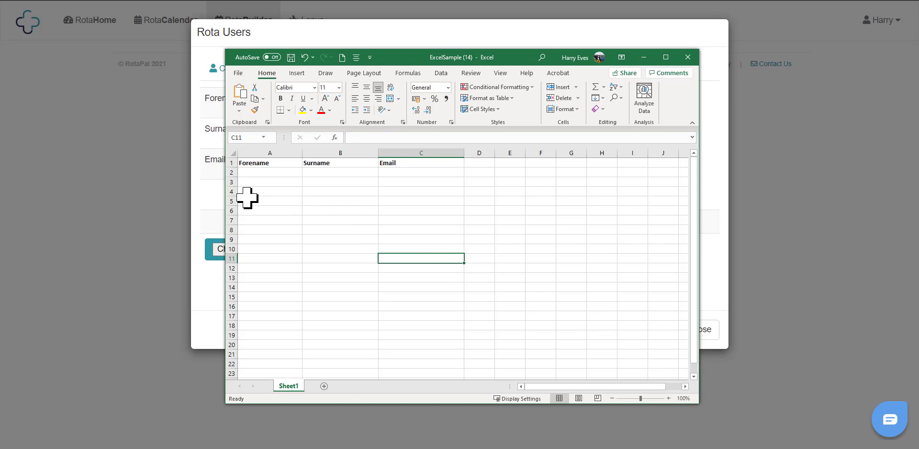
{"action": "left_click", "coordinate": [262, 171]}
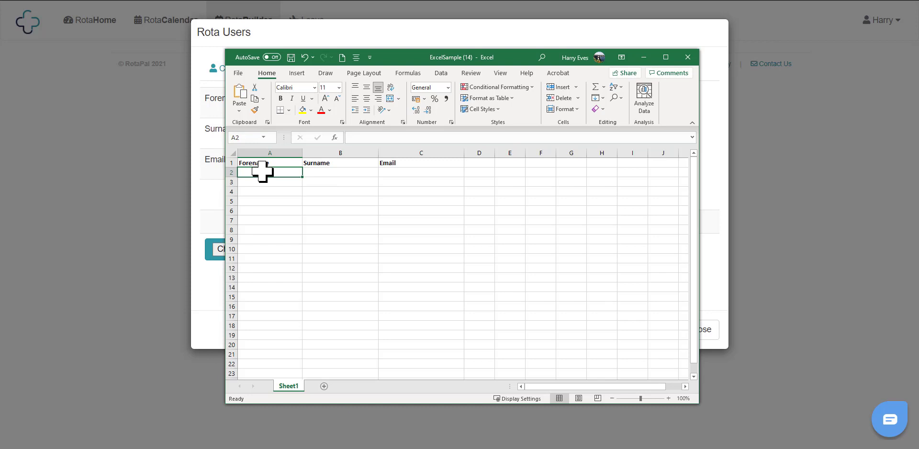
{"action": "type", "text": "Sarah"}
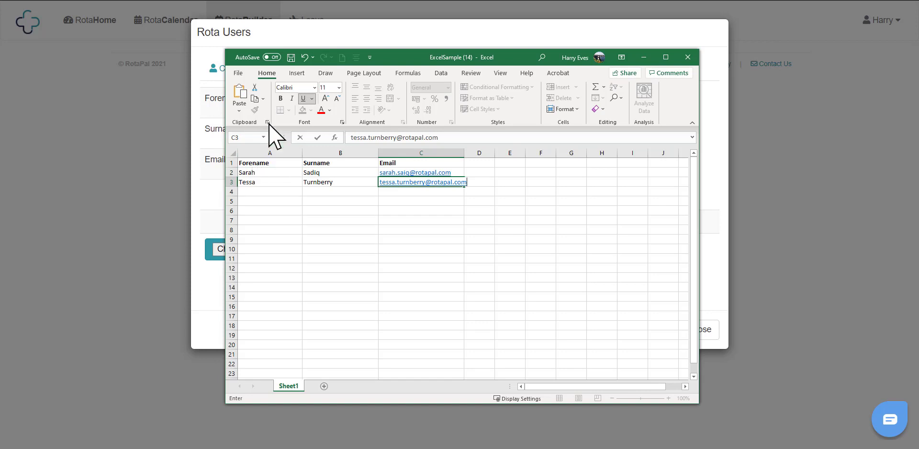
{"action": "left_click", "coordinate": [290, 57]}
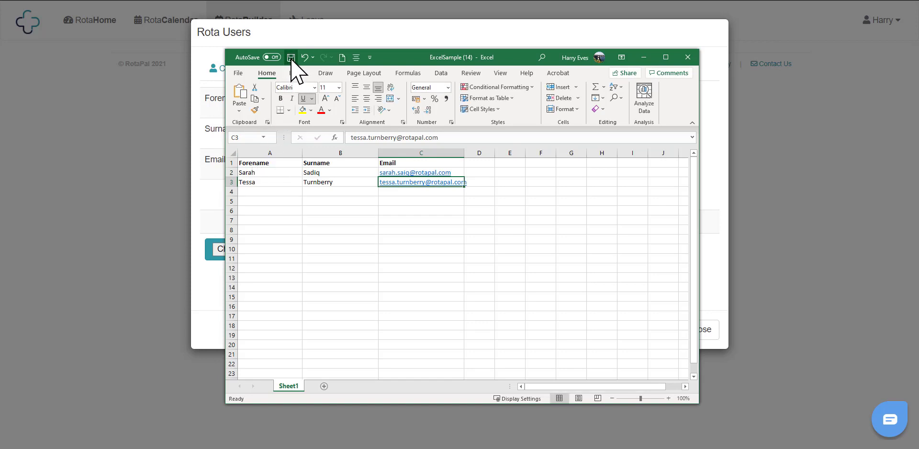
{"action": "left_click", "coordinate": [644, 57]}
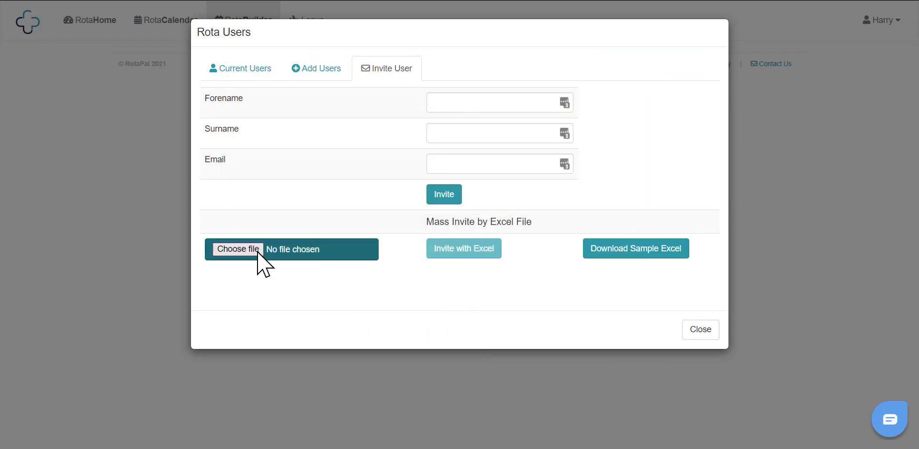
Step: Load the user template .xlsx, invite its two users with Excel, and close the Rota Users dialog
{"action": "left_click", "coordinate": [238, 249]}
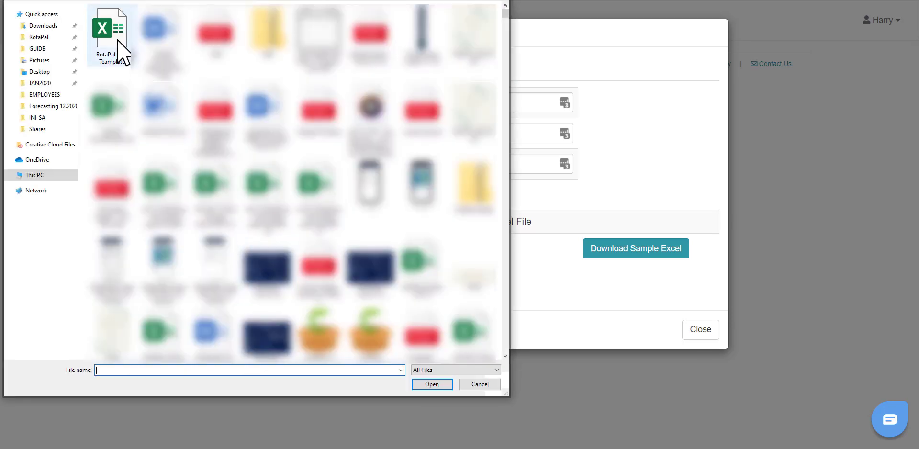
{"action": "left_click", "coordinate": [117, 45]}
{"action": "left_click", "coordinate": [432, 386]}
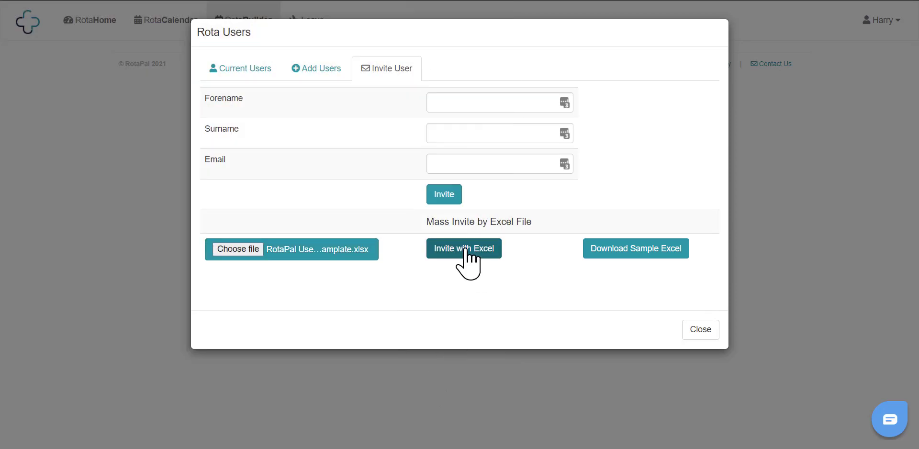
{"action": "left_click", "coordinate": [467, 254]}
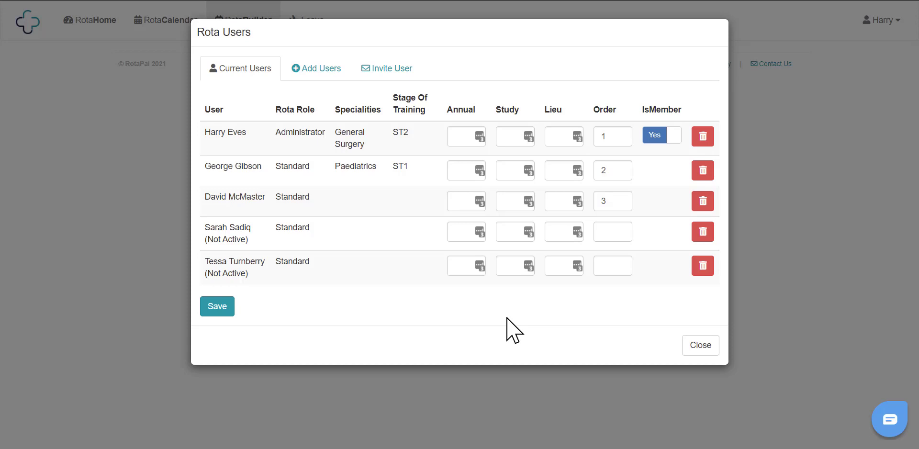
{"action": "left_click", "coordinate": [698, 345]}
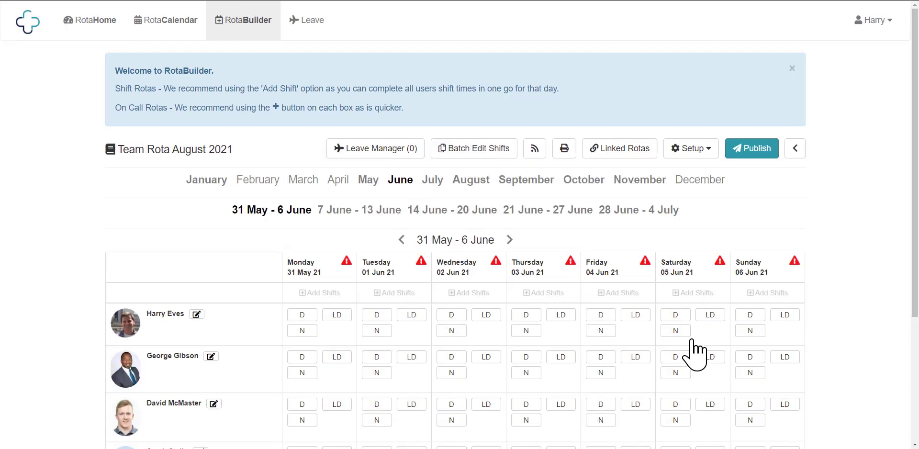
Step: Scroll down and reset browser zoom so all five user rows and Pending Locum fit
{"action": "scroll", "coordinate": [807, 246], "scroll_direction": "down", "scroll_amount": 3}
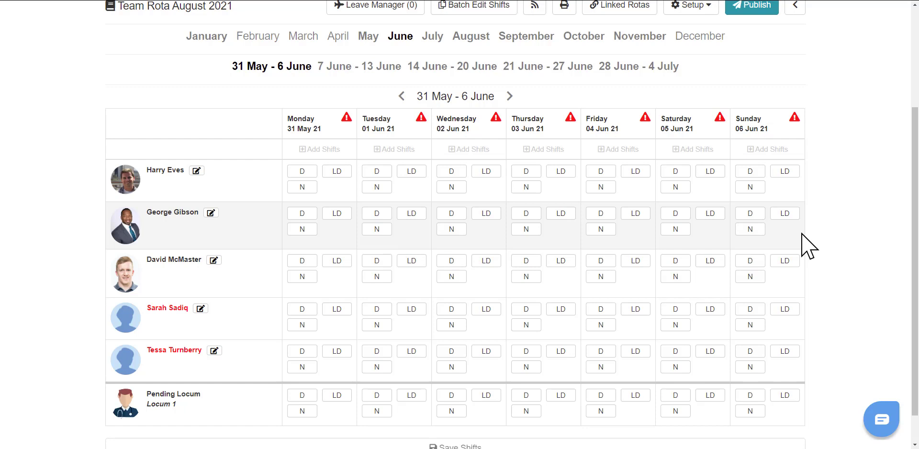
{"action": "key", "text": "ctrl+0"}
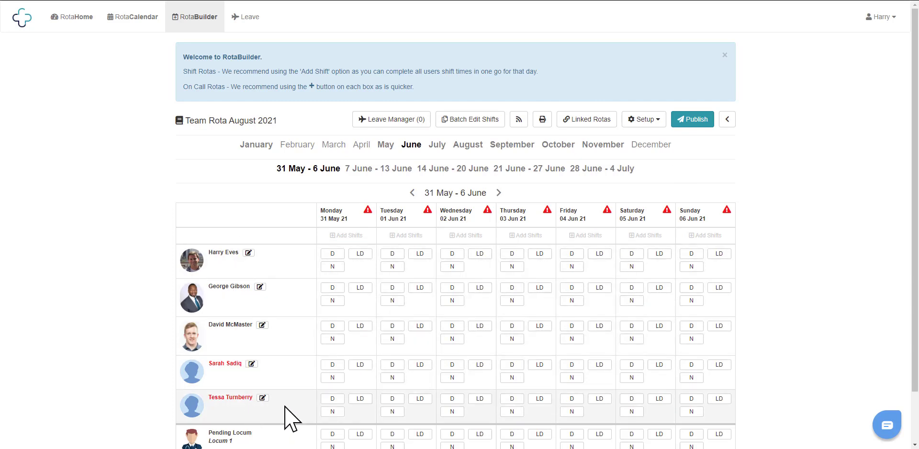
Step: Give the first user day shifts Monday through Thursday
{"action": "left_click", "coordinate": [340, 255]}
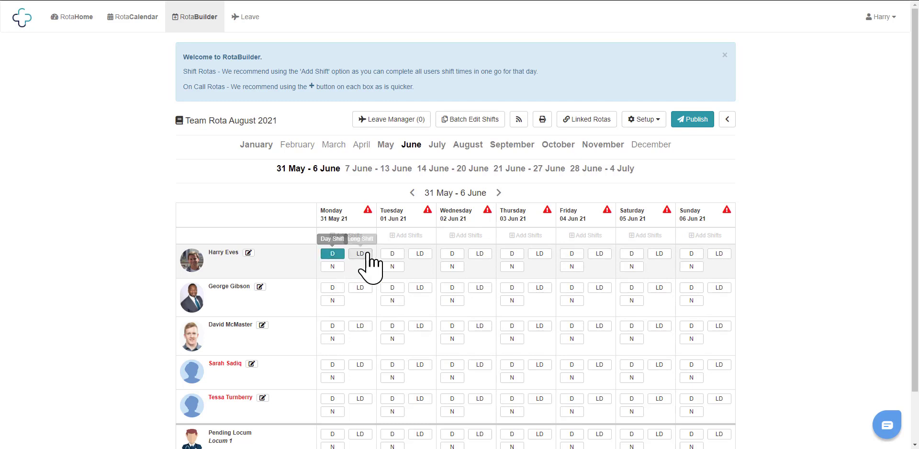
{"action": "left_click", "coordinate": [398, 255]}
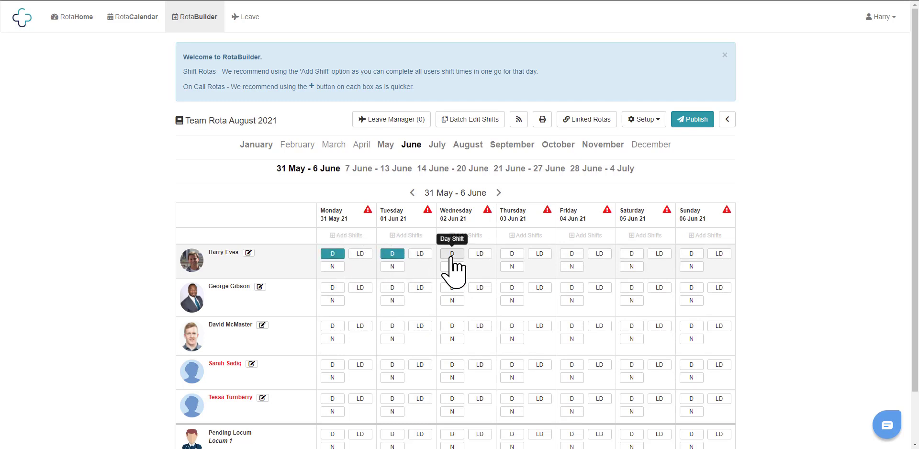
{"action": "left_click", "coordinate": [450, 257]}
{"action": "left_click", "coordinate": [521, 258]}
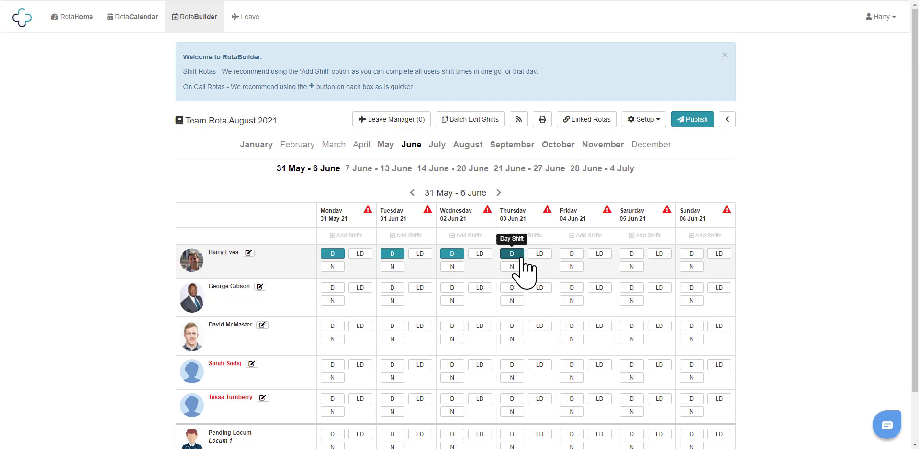
Step: Give the fifth user Friday, Saturday and Sunday night shifts, then save the week's shifts
{"action": "left_click", "coordinate": [578, 364]}
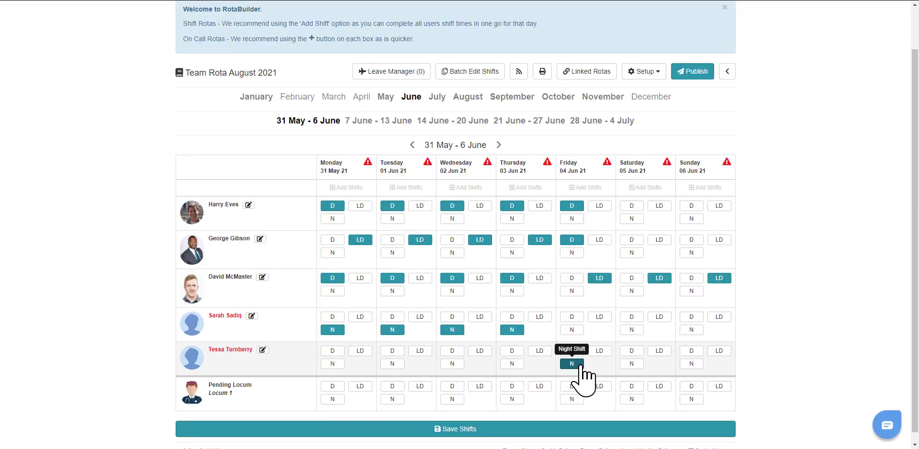
{"action": "left_click", "coordinate": [631, 363]}
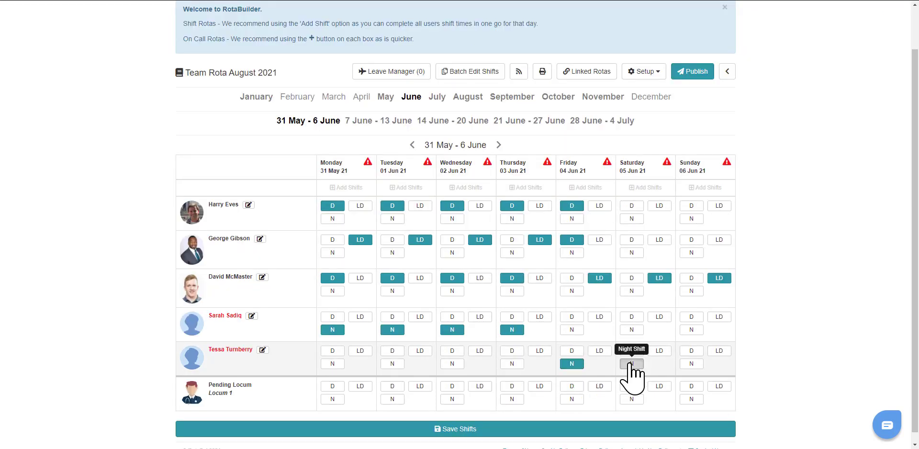
{"action": "left_click", "coordinate": [691, 364]}
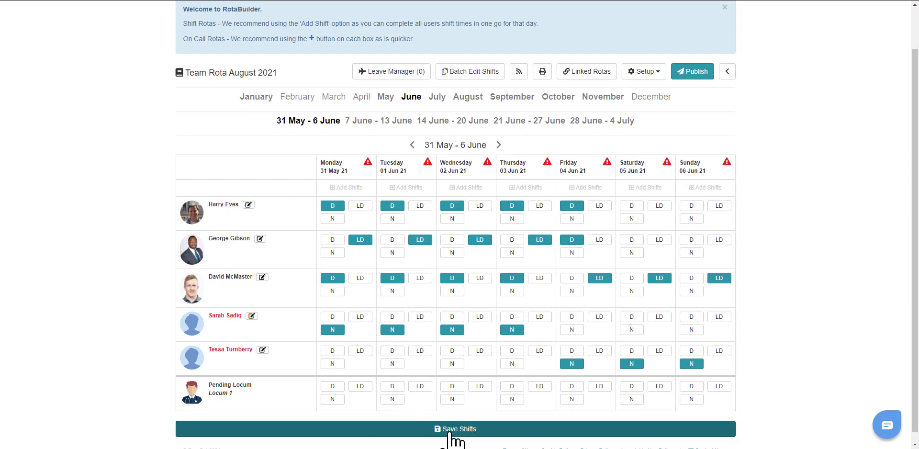
{"action": "left_click", "coordinate": [450, 431]}
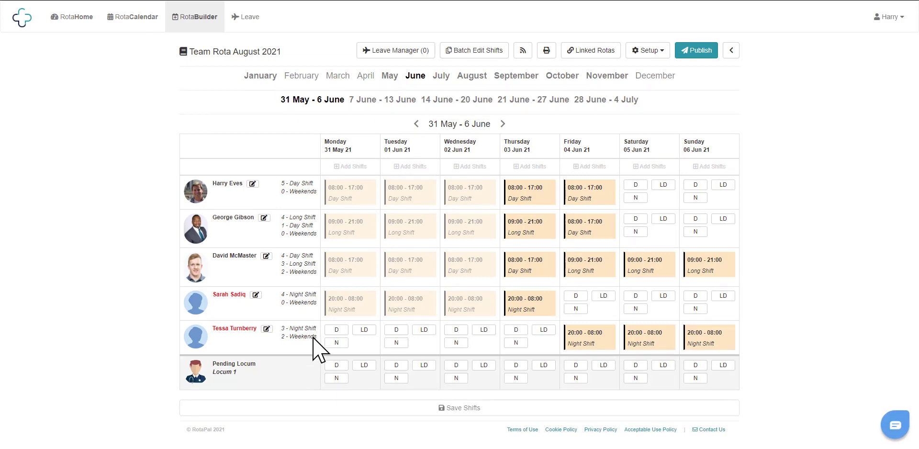
Step: Open Shift Details for the fourth user's Thursday 03/06 20:00–08:00 night shift
{"action": "left_click", "coordinate": [544, 309]}
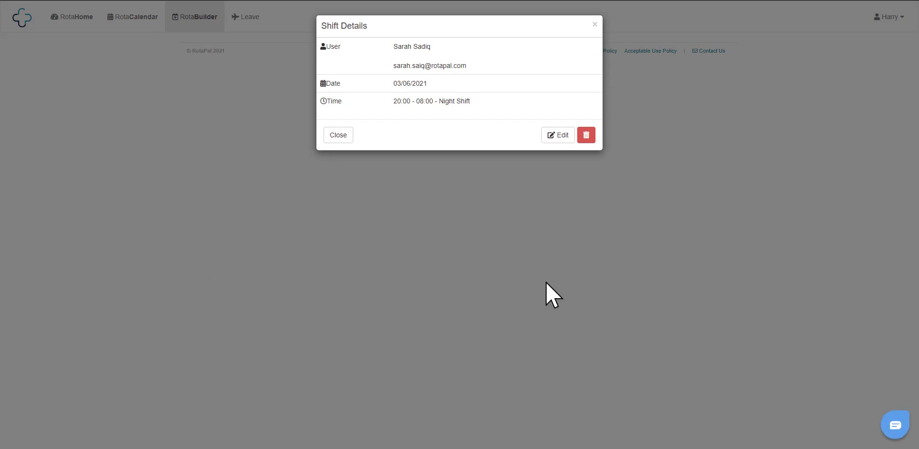
Step: View the Edit Shift transfer options, then close them without making changes
{"action": "left_click", "coordinate": [560, 135]}
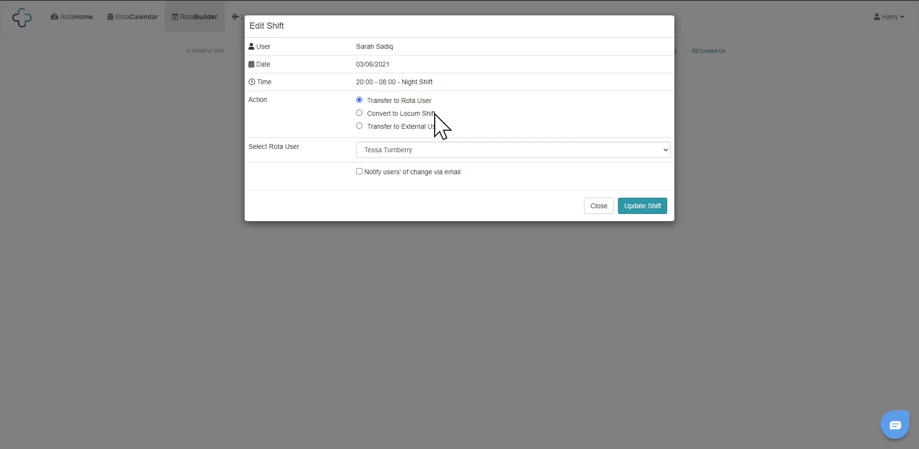
{"action": "left_click", "coordinate": [598, 206]}
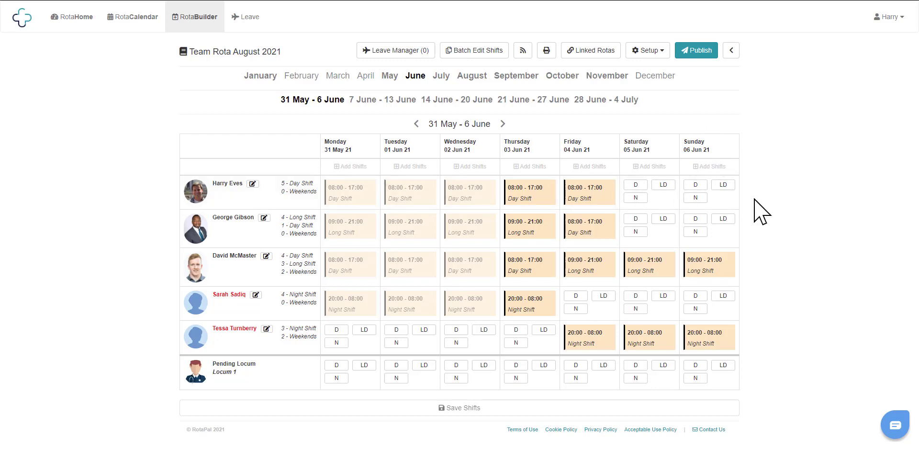
Step: Roll Out the saved weekly shift pattern from the Setup menu and confirm it
{"action": "left_click", "coordinate": [645, 53]}
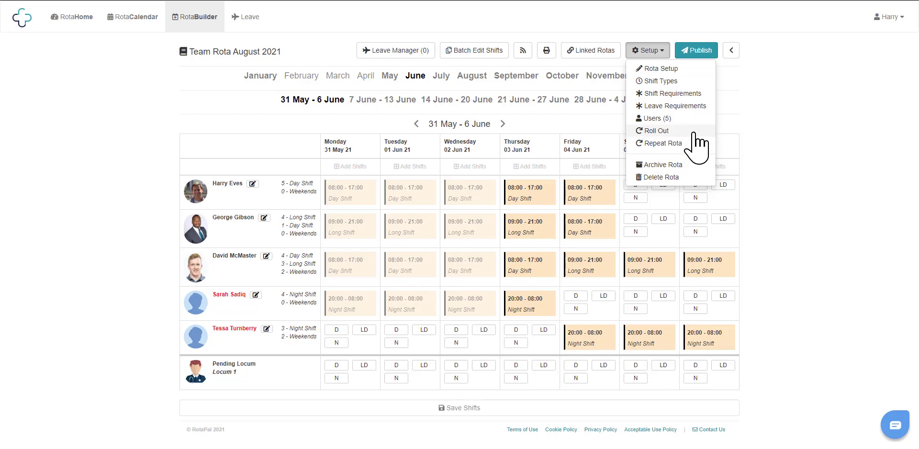
{"action": "left_click", "coordinate": [694, 133]}
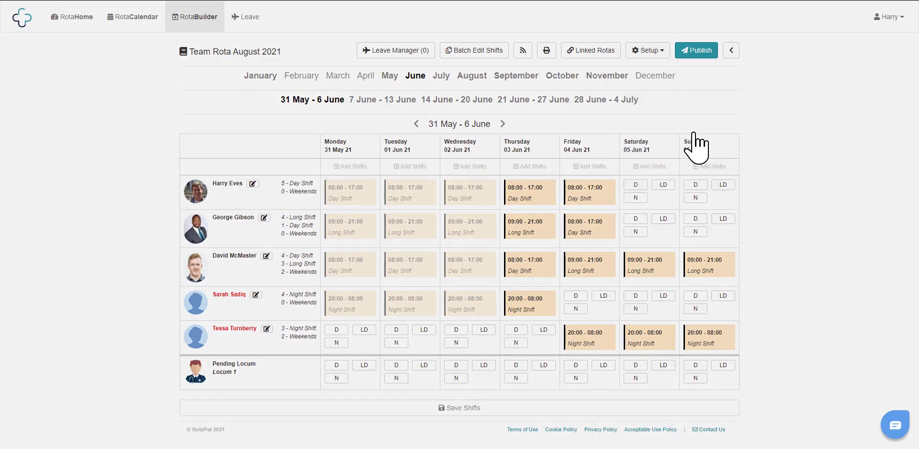
{"action": "left_click", "coordinate": [580, 96]}
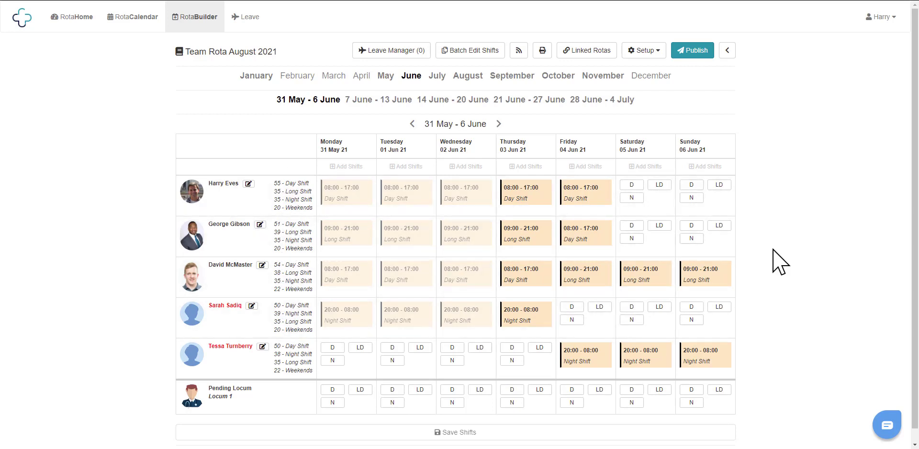
{"action": "left_click", "coordinate": [499, 124]}
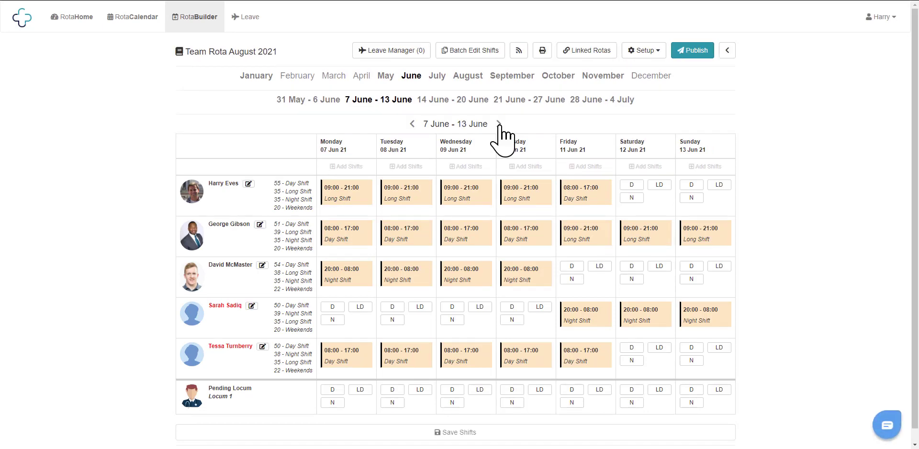
{"action": "left_click", "coordinate": [499, 124]}
{"action": "left_click", "coordinate": [602, 75]}
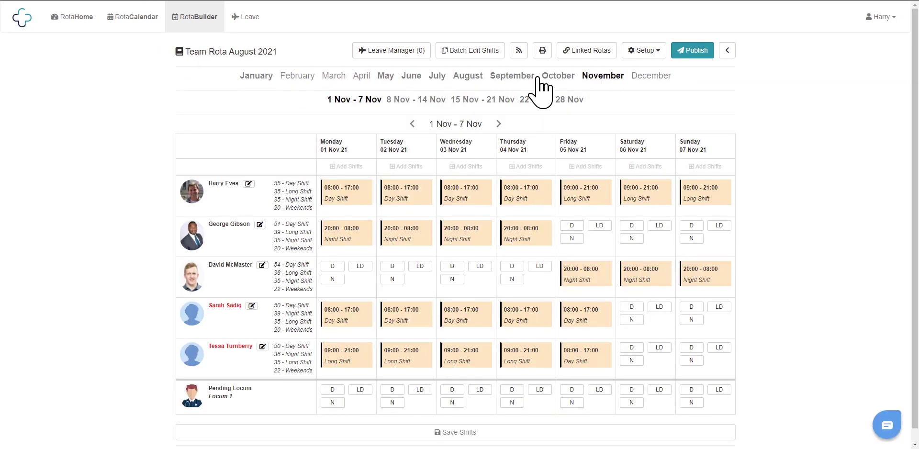